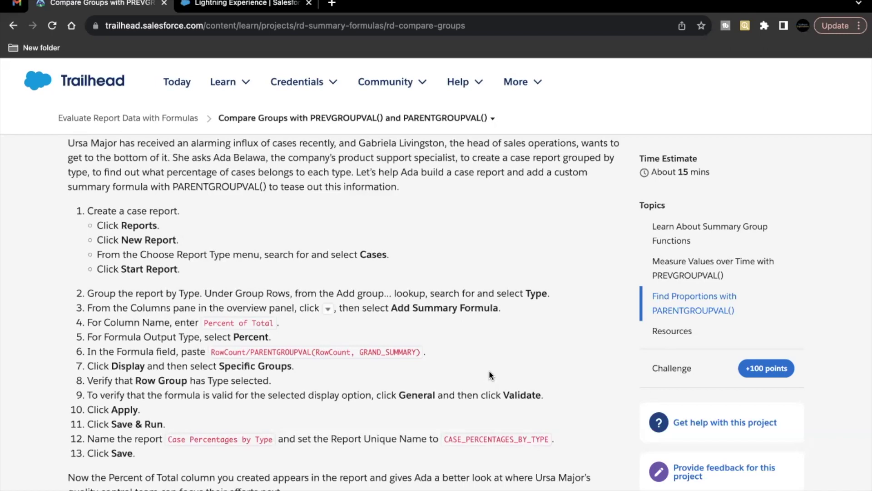
- Review the create-a-case-report step in the Trailhead instructions
scroll(489, 375, "down", 1)
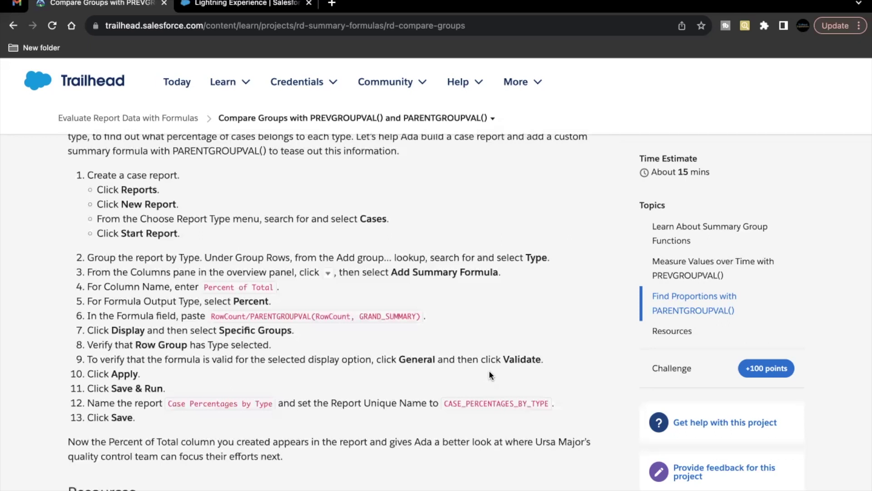
left_click_drag(128, 175, 161, 173)
left_click(148, 177)
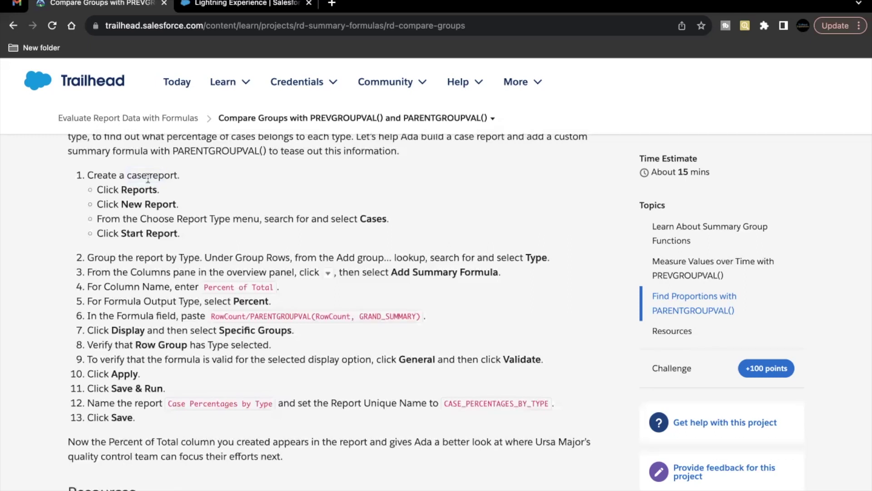
- In the Salesforce playground, open the Reports list through the App Launcher search 'repor'
left_click(246, 6)
left_click(21, 99)
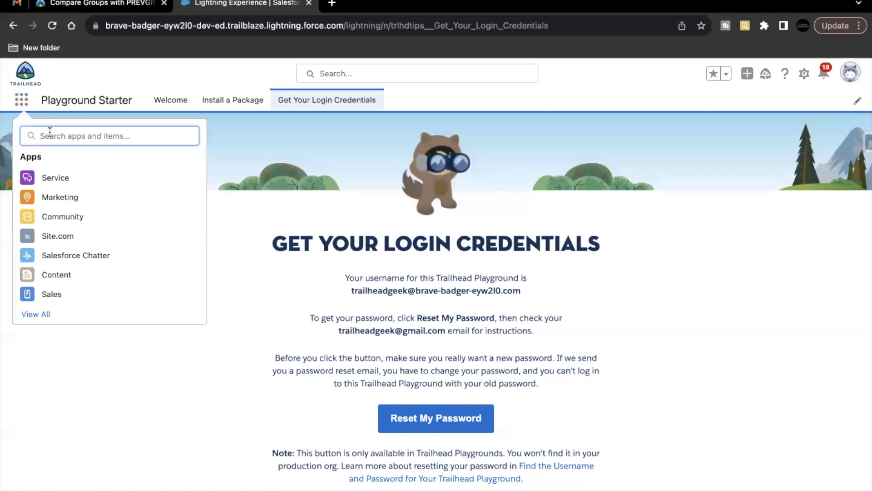
type("repor")
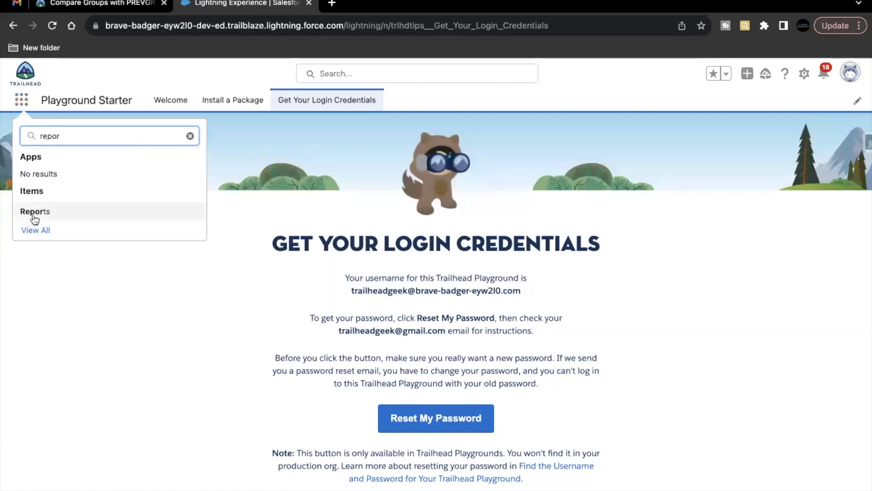
left_click(35, 214)
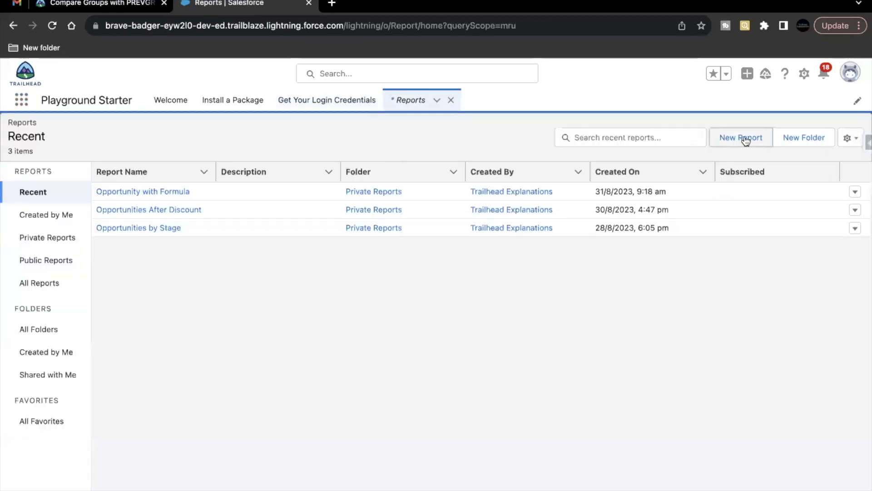
- Create a new report on the Cases report type, found by searching 'Cas'
left_click(746, 141)
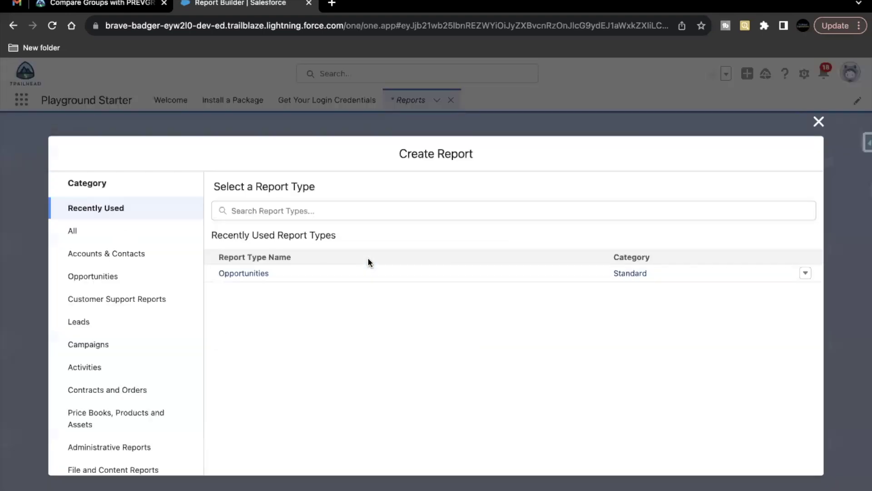
left_click(294, 208)
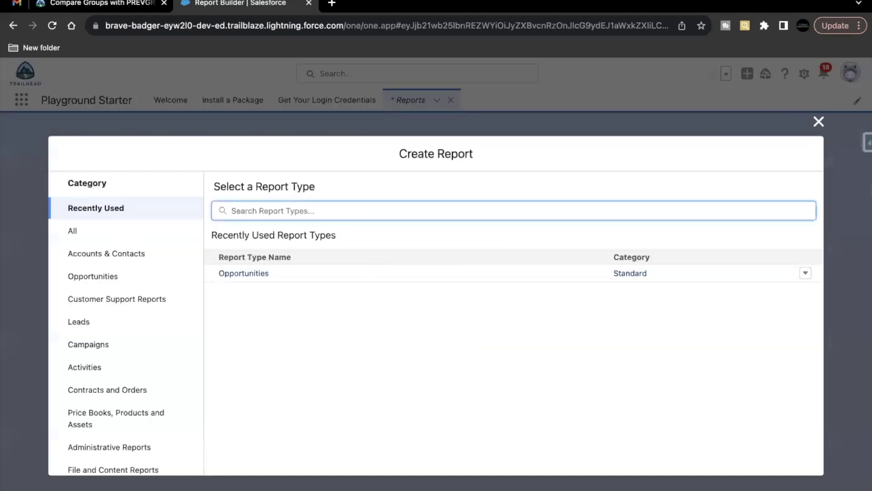
type("Cas")
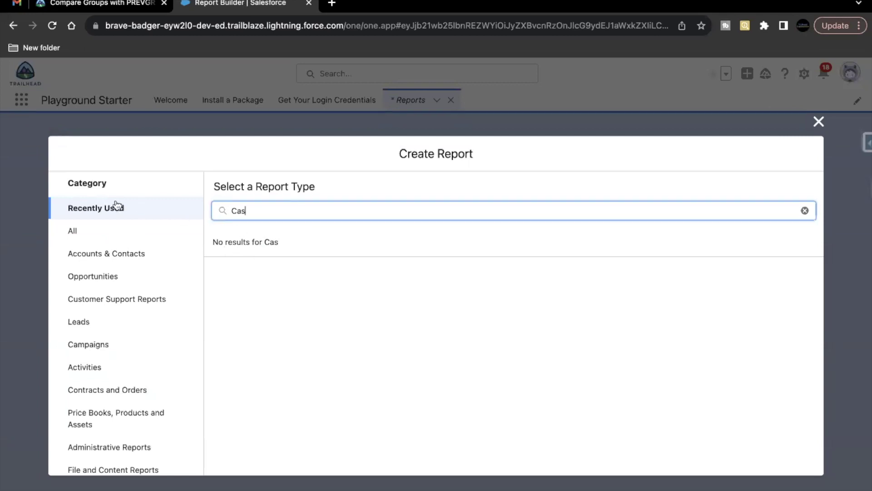
left_click(124, 231)
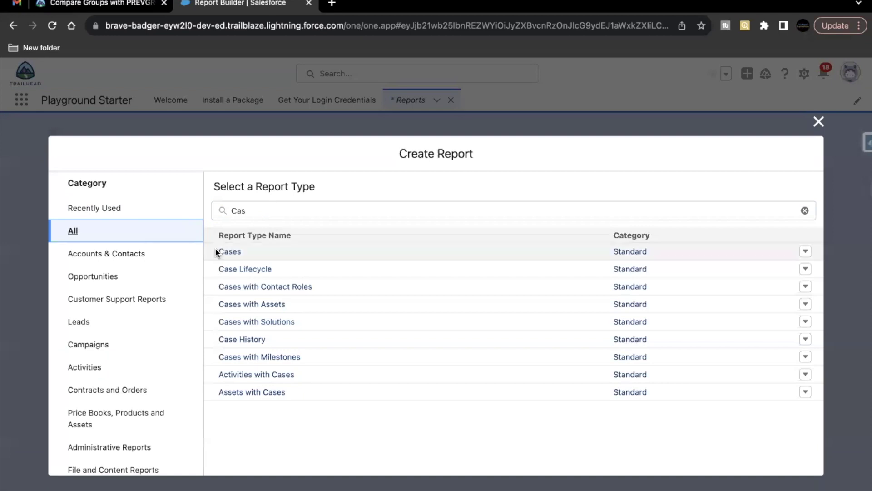
left_click(229, 255)
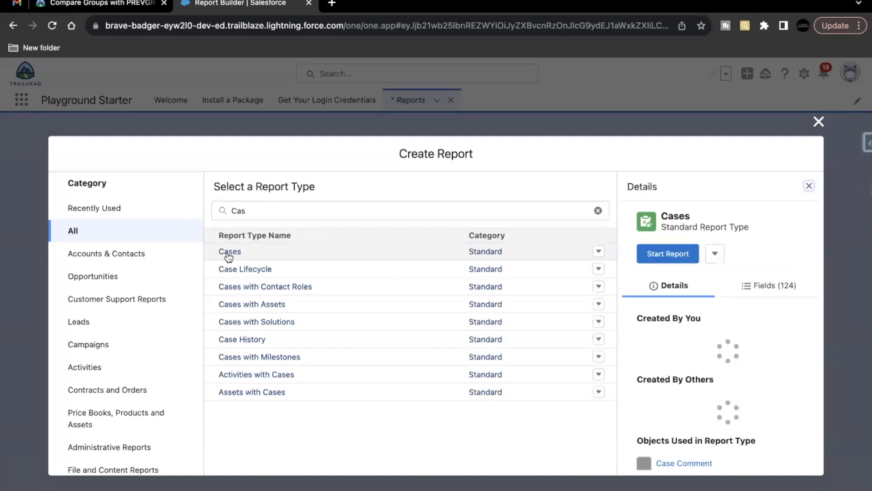
left_click(669, 255)
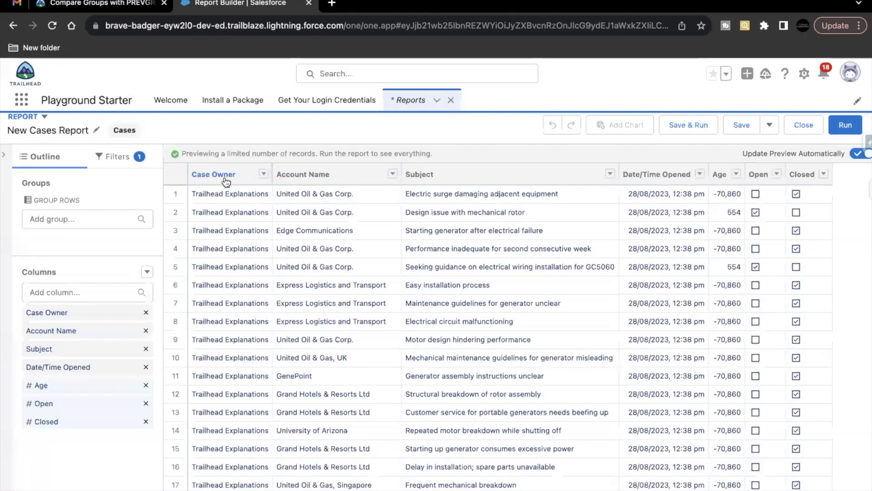
- Group rows by Type, giving Mechanical, Electrical, Structural and Other subtotals
left_click(119, 4)
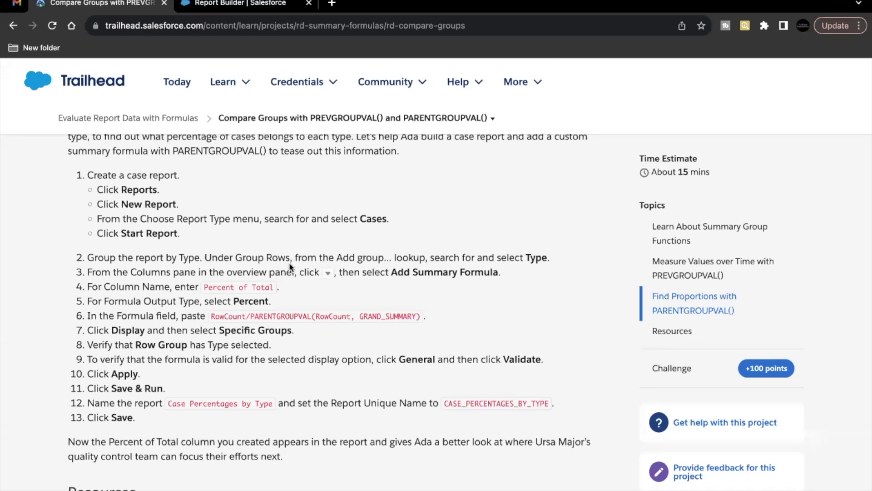
double_click(189, 257)
left_click(240, 6)
left_click(90, 220)
type("type")
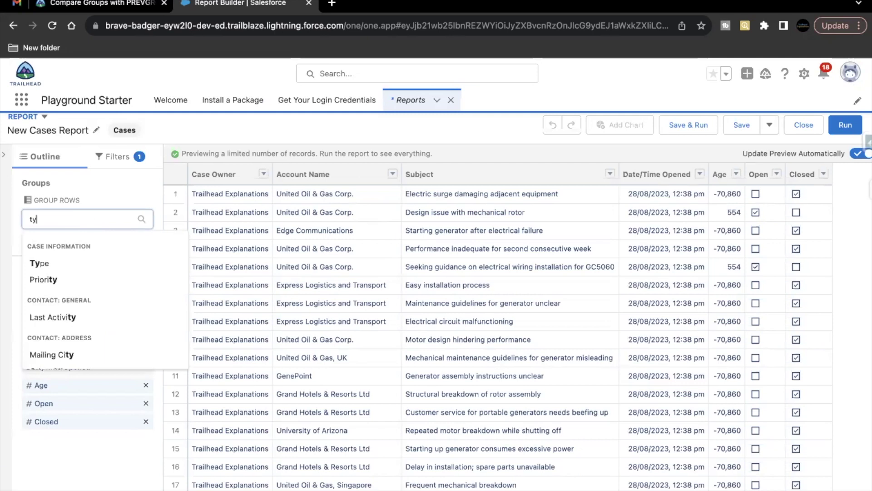
left_click(70, 260)
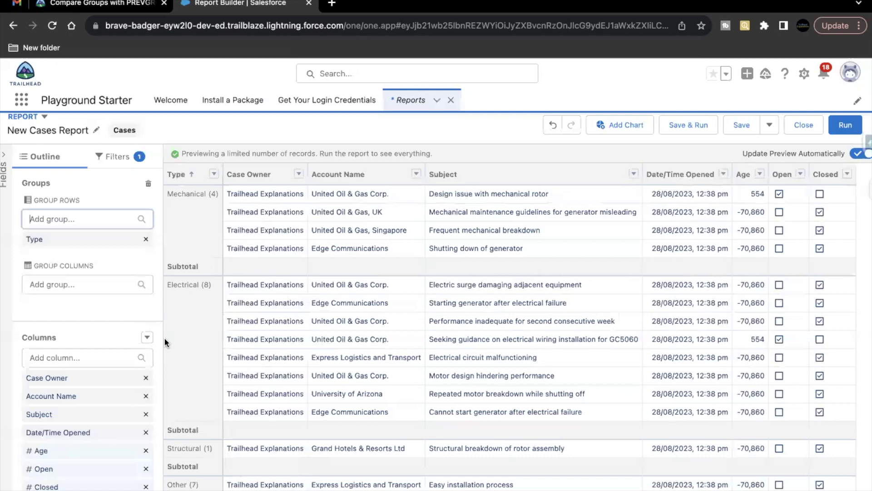
scroll(164, 339, "down", 1)
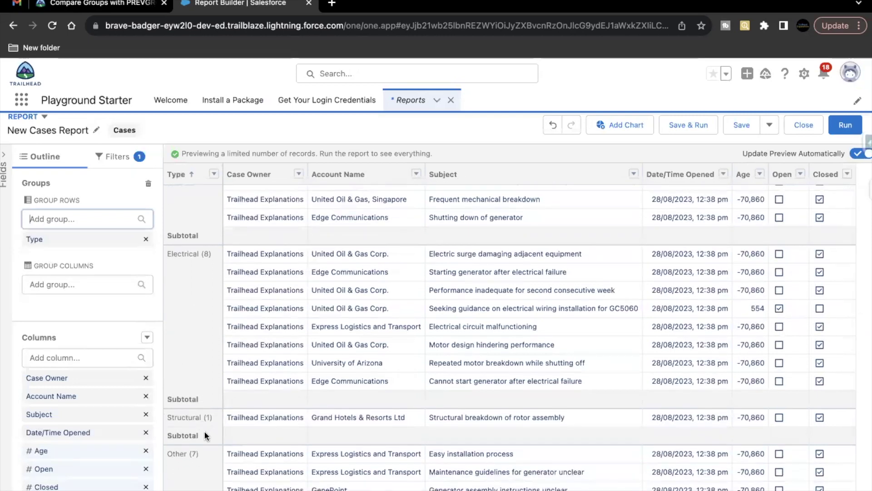
scroll(205, 431, "down", 1)
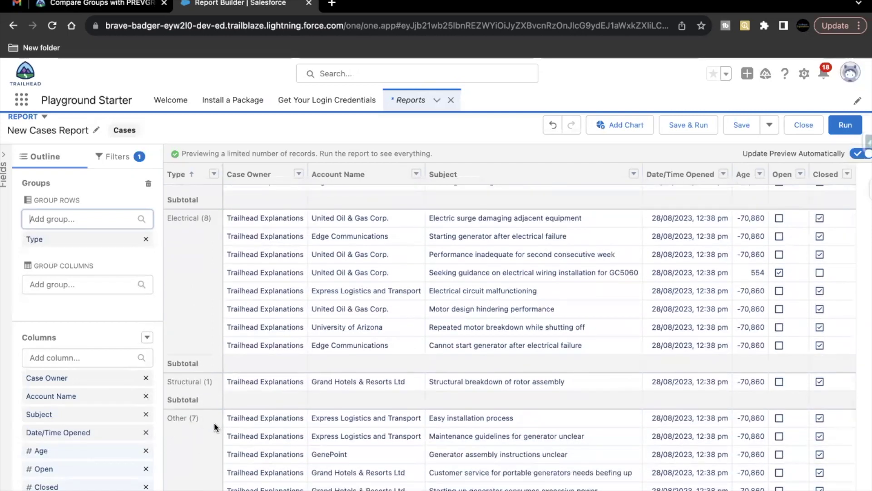
scroll(214, 422, "down", 1)
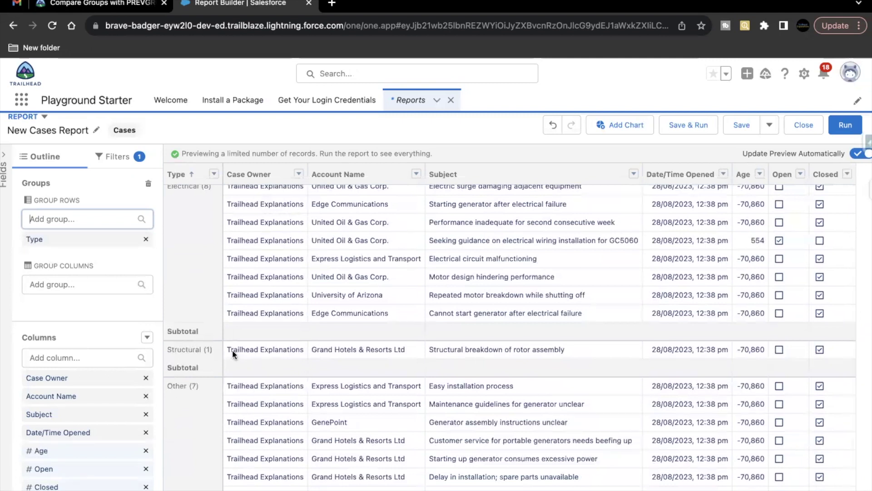
scroll(206, 385, "up", 3)
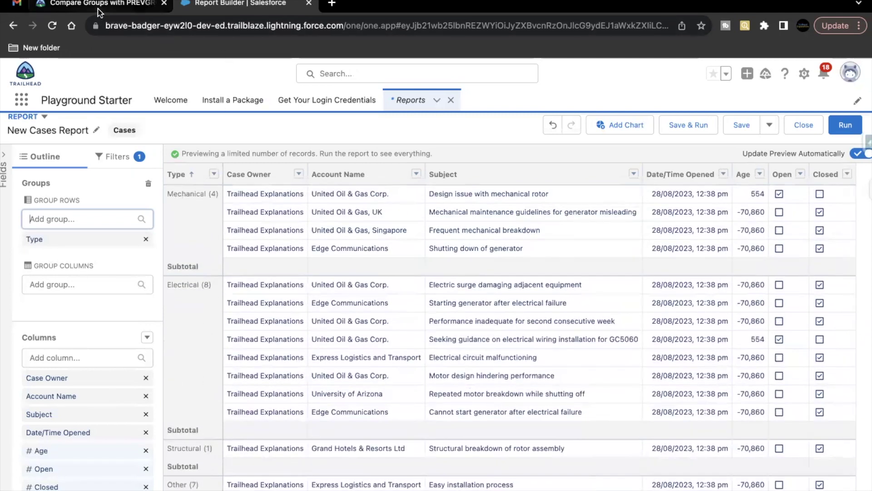
- Copy 'Case Percentages by Type' from Trailhead and save the report under that name
left_click(112, 9)
scroll(134, 388, "down", 1)
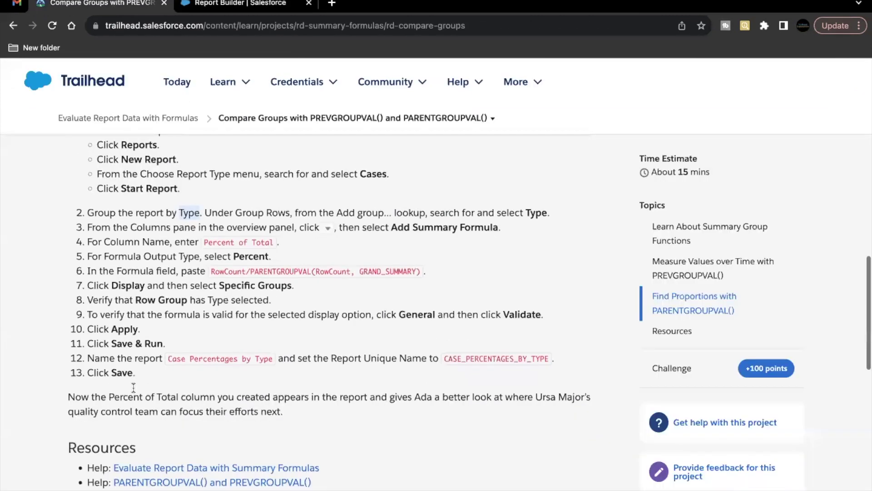
left_click_drag(167, 359, 270, 354)
key("super+c")
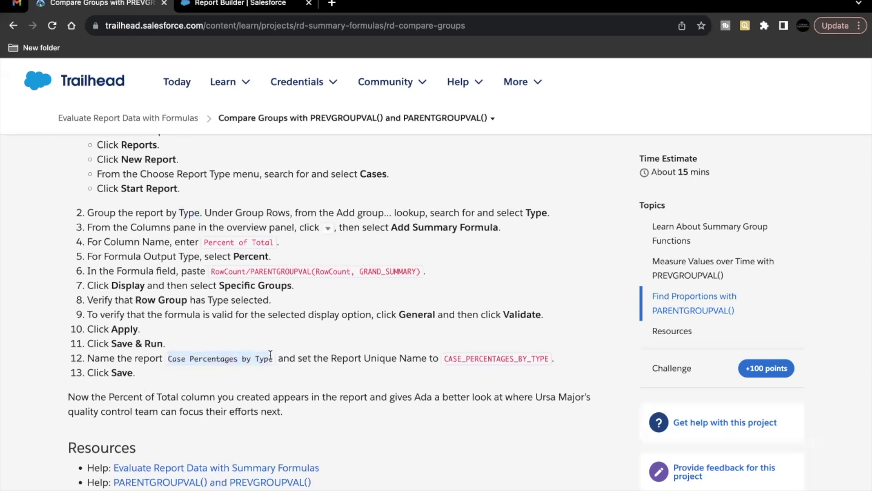
left_click(251, 6)
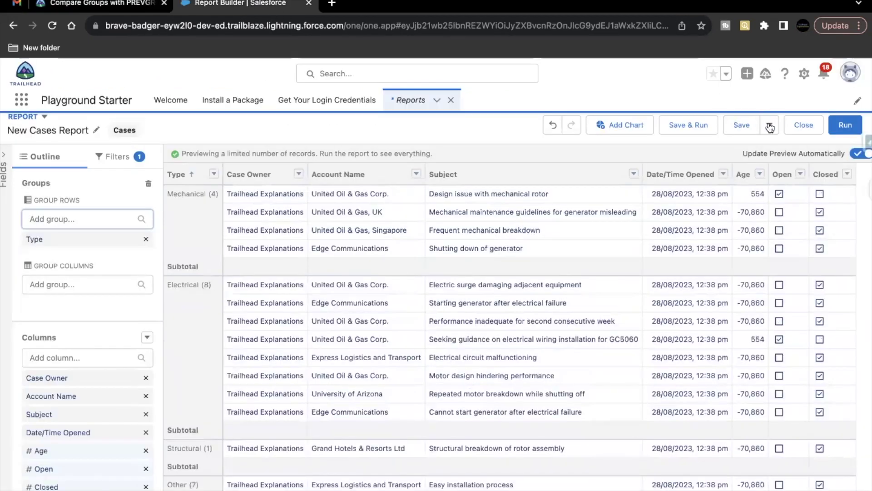
left_click(742, 126)
key("super+v")
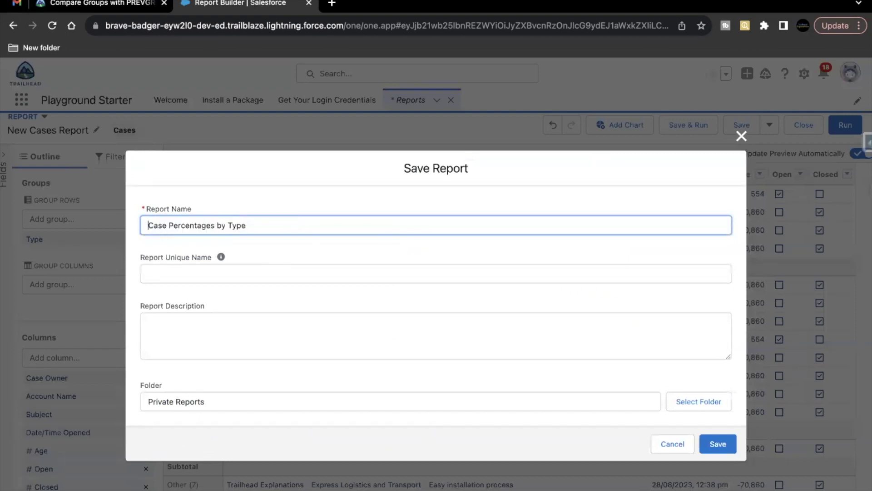
left_click(226, 302)
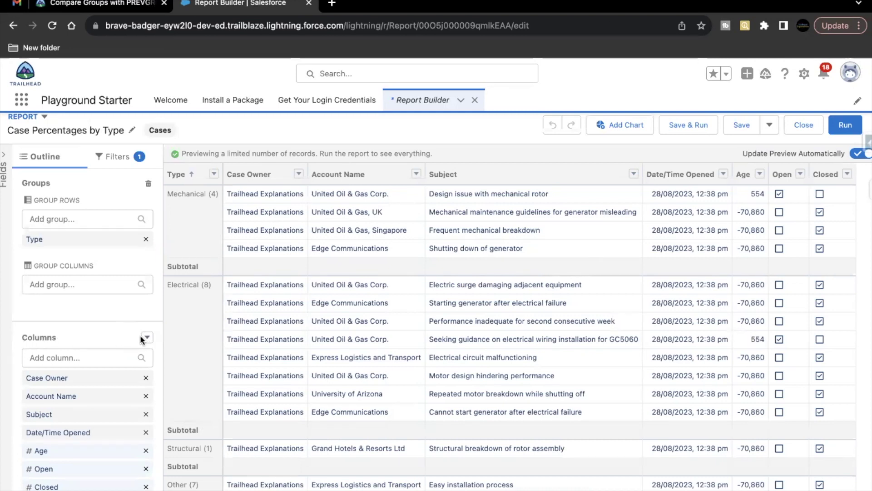
- Add a summary formula column and copy the name 'Percent of Total' from Trailhead
left_click(147, 338)
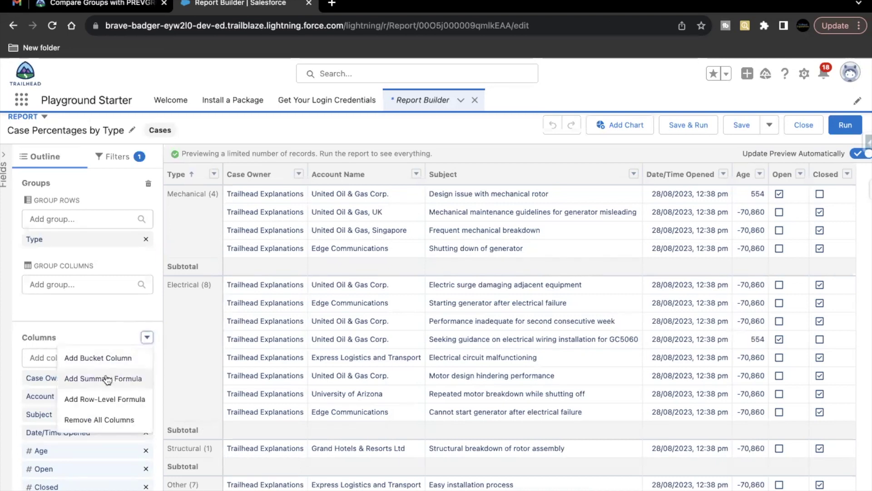
left_click(107, 378)
left_click(104, 4)
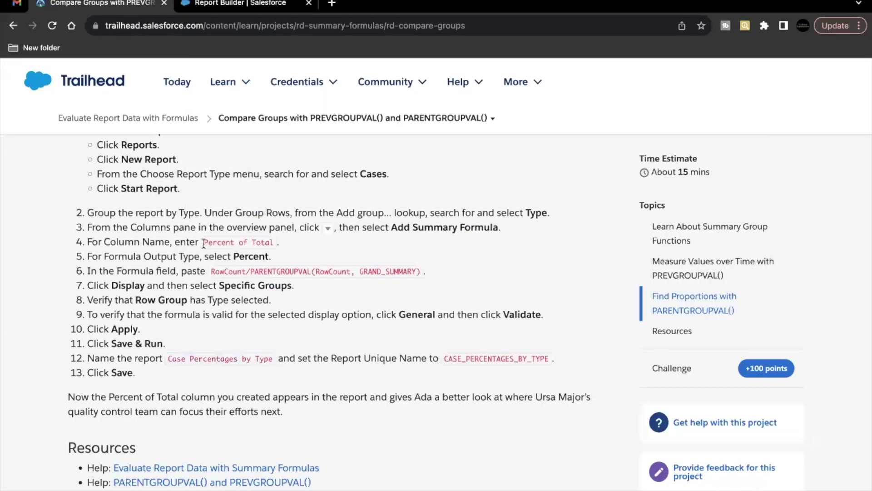
left_click_drag(203, 244, 271, 241)
key("ctrl+c")
- Name the formula column 'Percent of Total' and set its output type to Percent
left_click(250, 7)
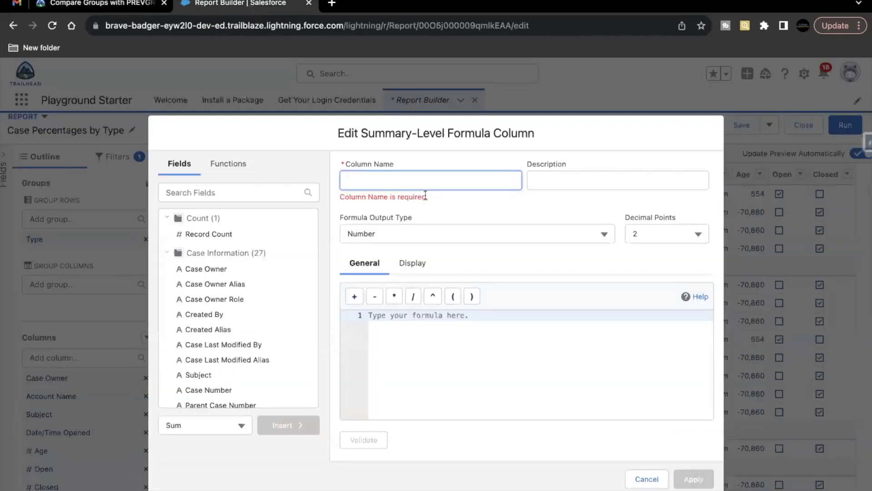
left_click(424, 187)
key("ctrl+v")
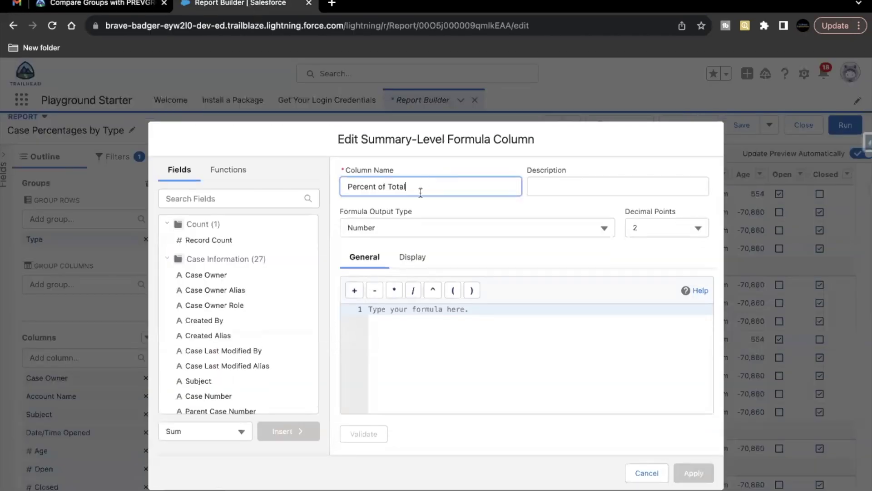
left_click(371, 225)
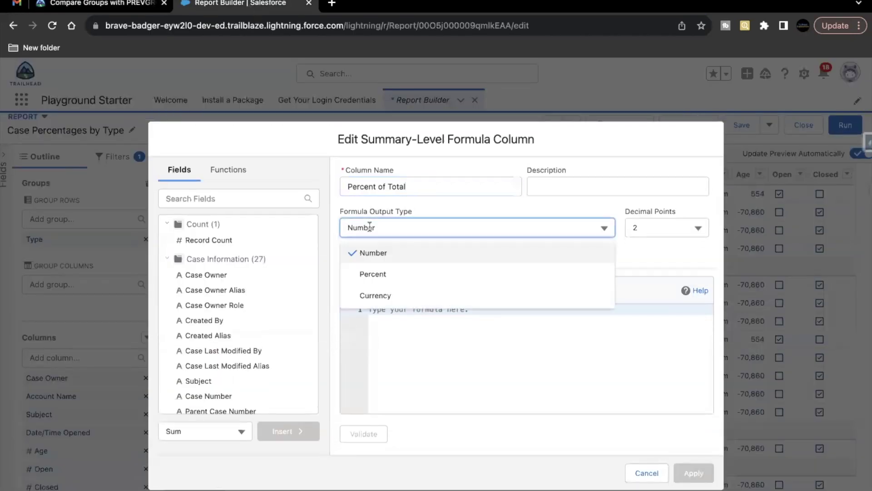
left_click(376, 276)
left_click(437, 318)
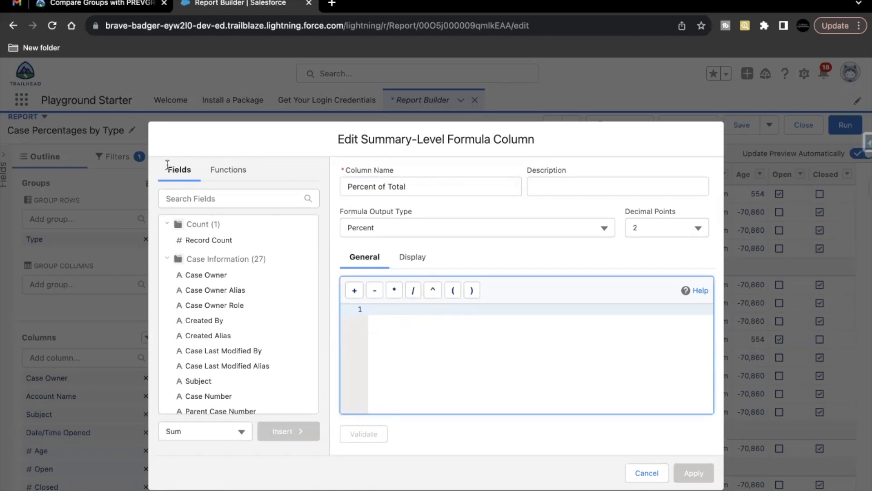
- Start the formula as RowCount / PARENTGROUPVAL by inserting the field, division and function
left_click(257, 241)
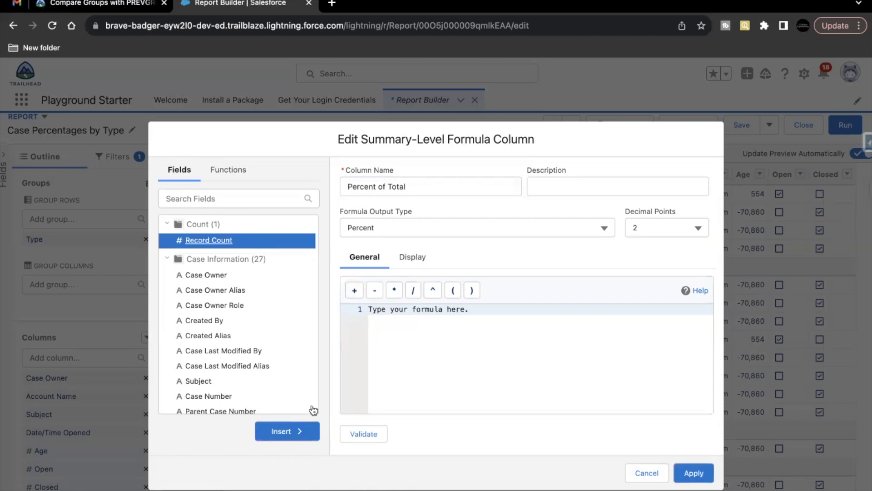
left_click(300, 431)
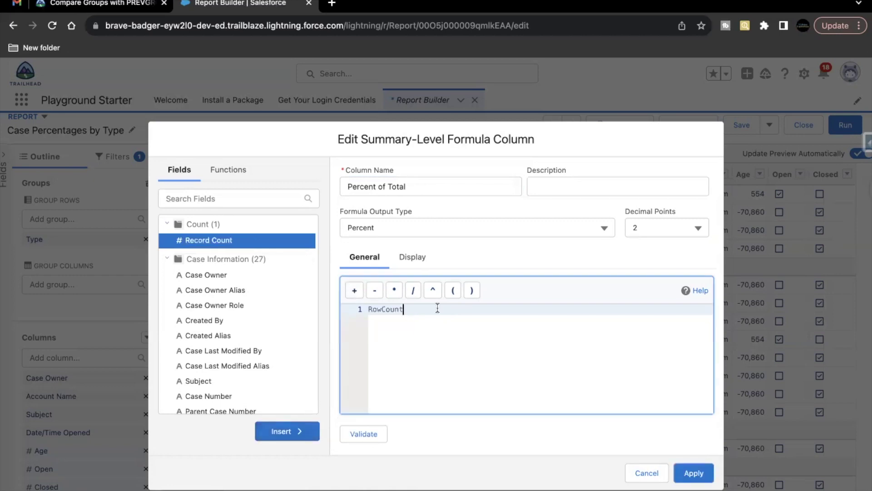
left_click(419, 292)
left_click(229, 170)
scroll(279, 392, "down", 7)
scroll(279, 392, "down", 1)
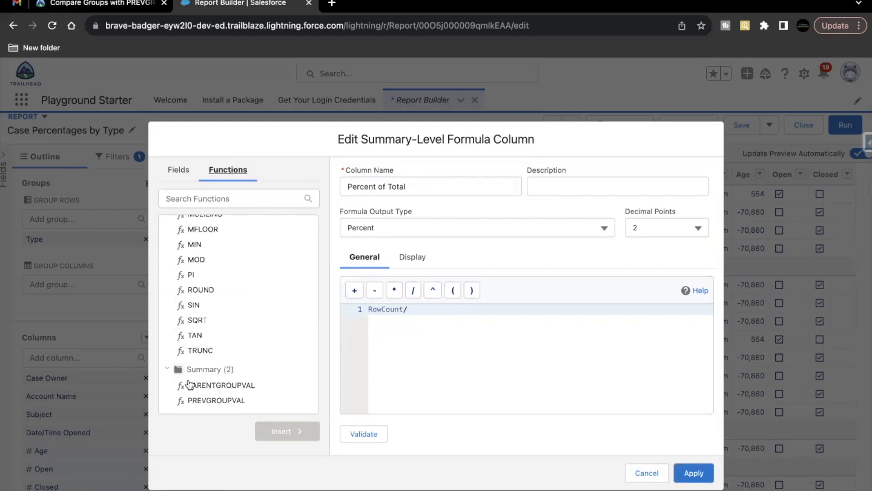
left_click(237, 385)
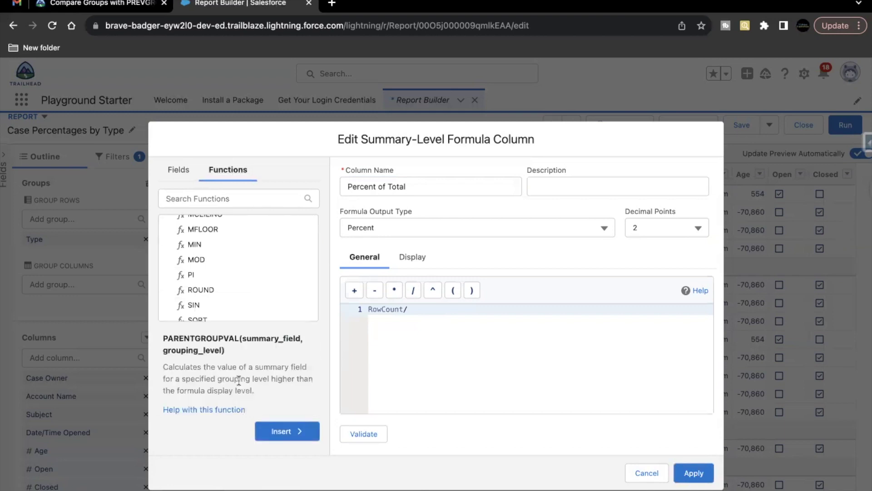
left_click(288, 433)
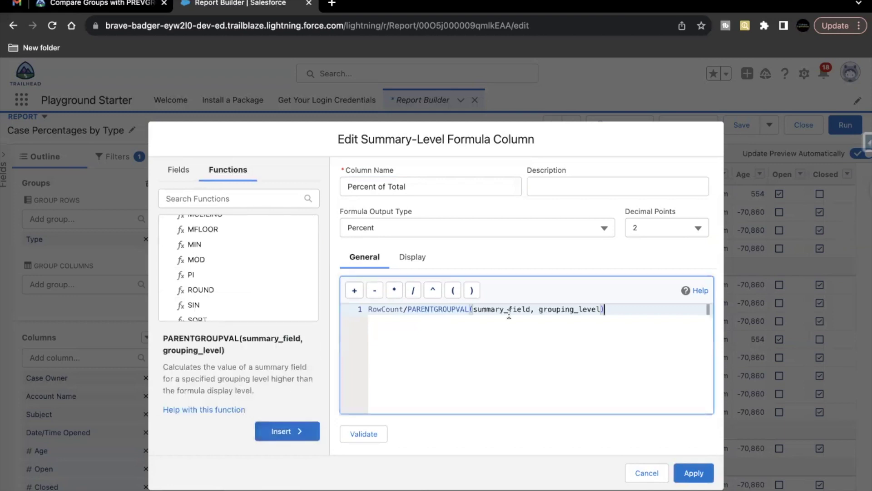
- Fill PARENTGROUPVAL's arguments with RowCount and GRANT_SUMMARY
double_click(454, 313)
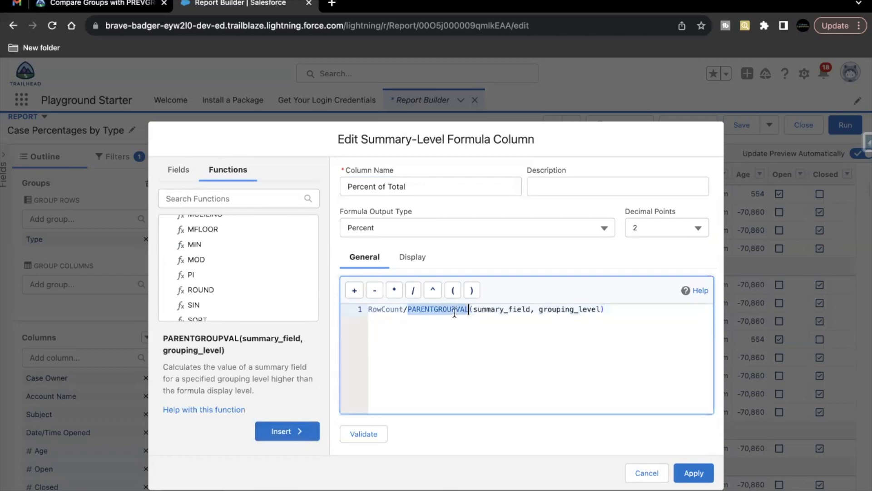
double_click(497, 310)
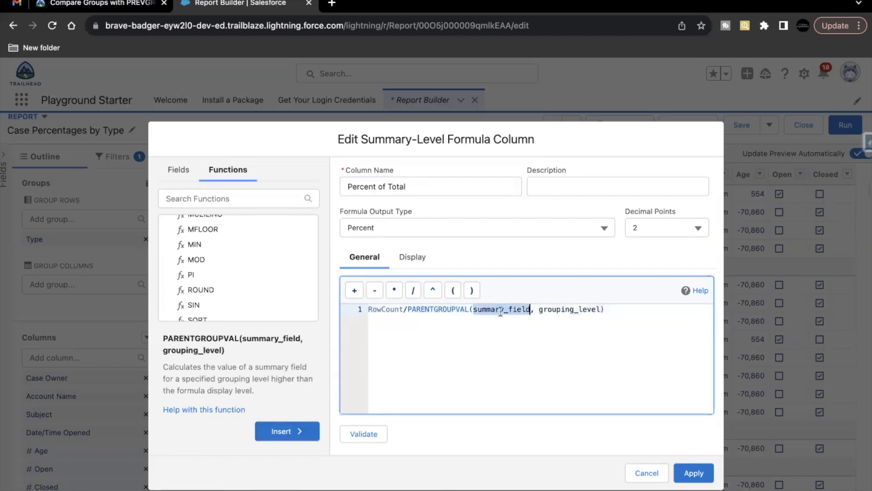
double_click(559, 309)
double_click(506, 310)
scroll(239, 305, "up", 8)
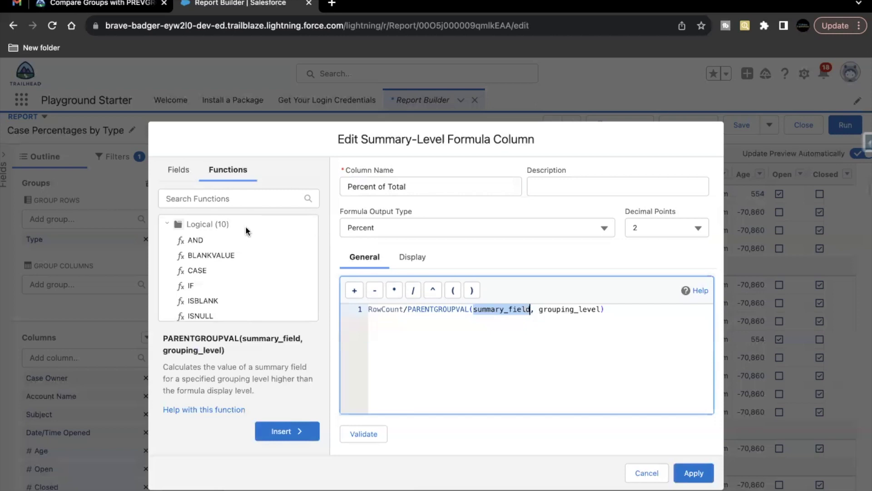
left_click(180, 171)
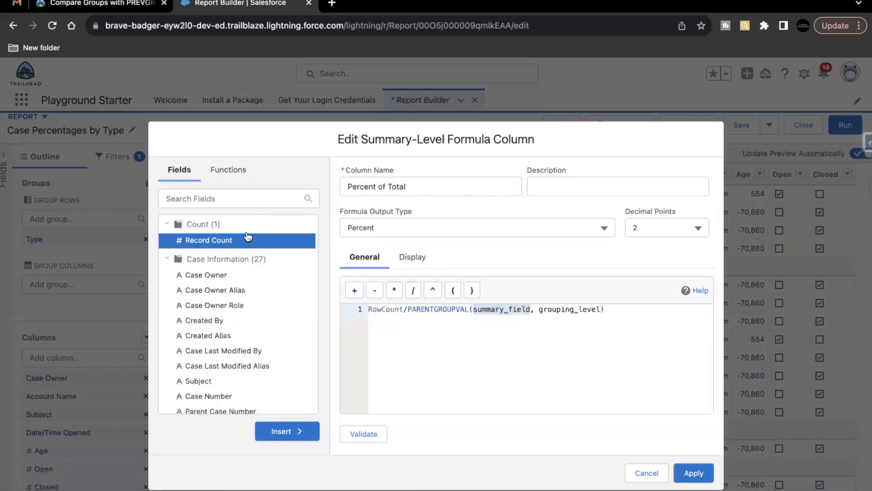
left_click(281, 431)
double_click(541, 309)
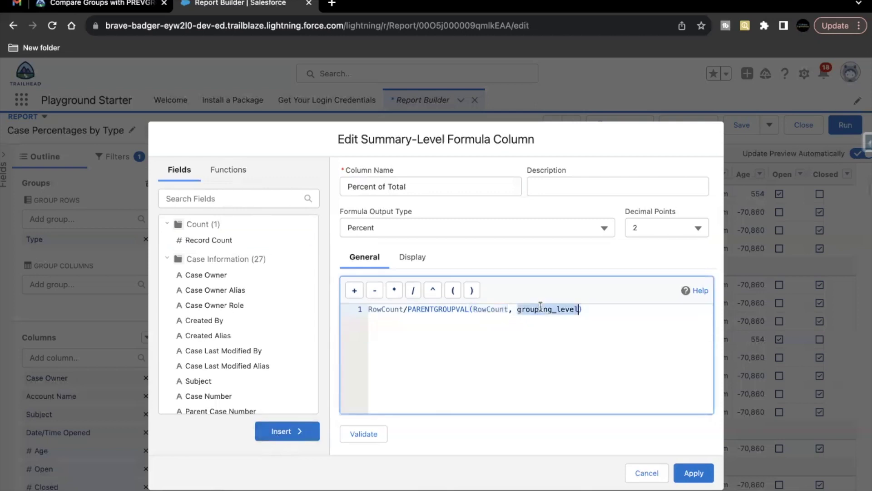
key("BackSpace")
type("GRANT")
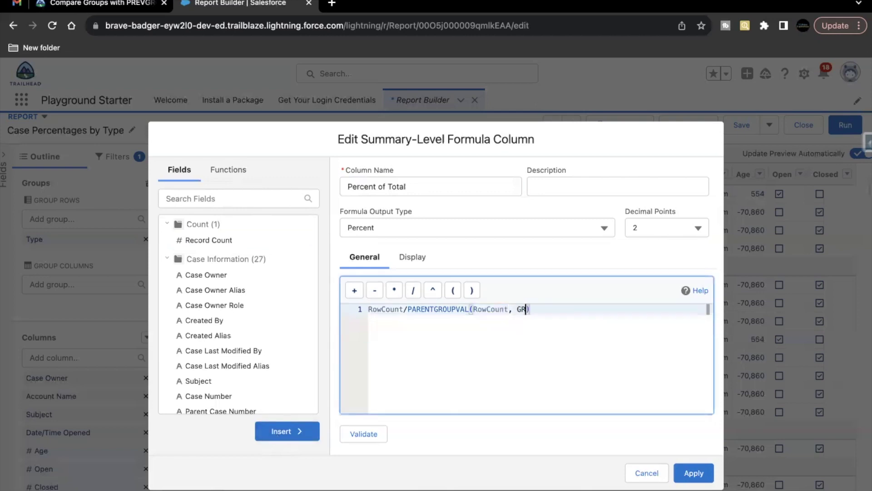
type("_SU")
key("BackSpace")
type("UMMARY")
- Make the formula apply to Specific Groups, with Type as the row group
left_click(419, 263)
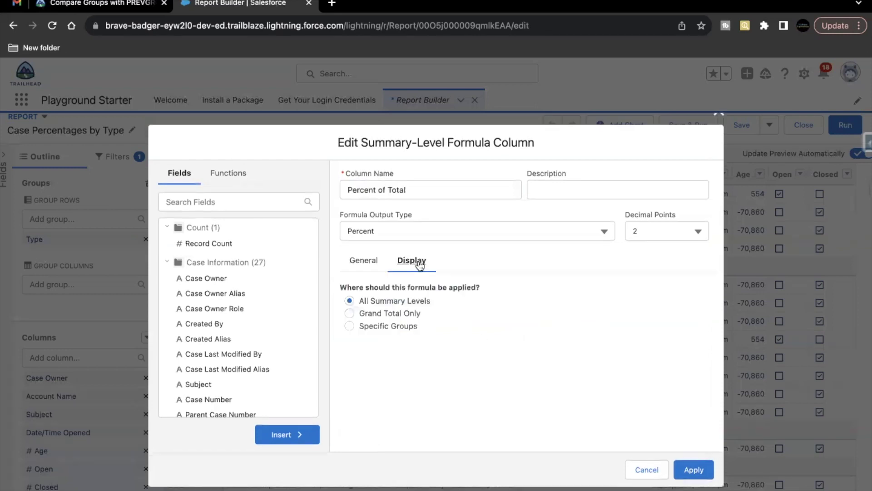
left_click(381, 325)
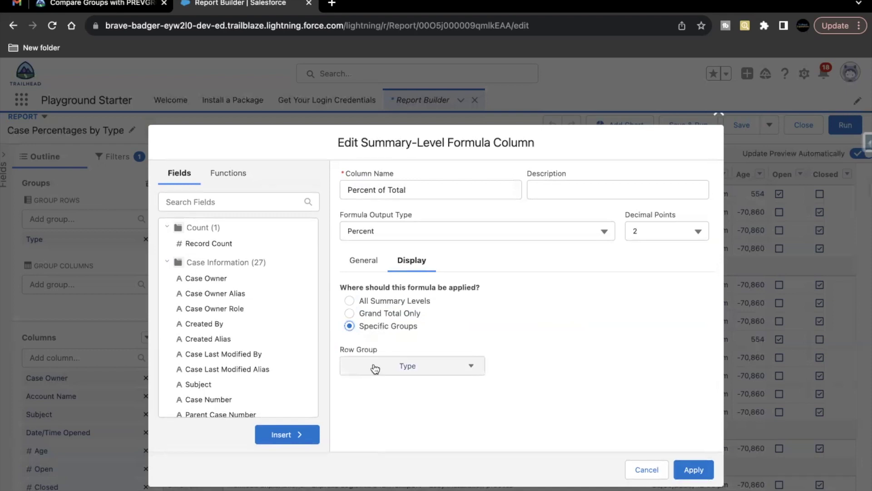
left_click(417, 370)
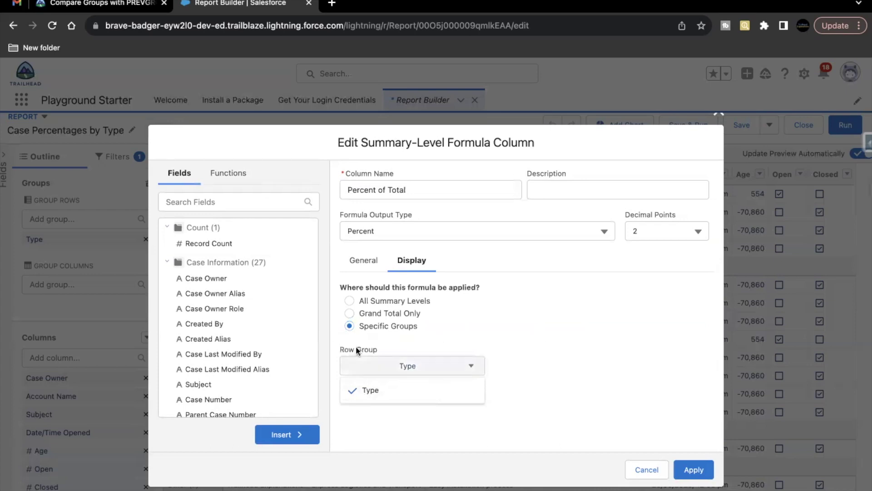
left_click(448, 393)
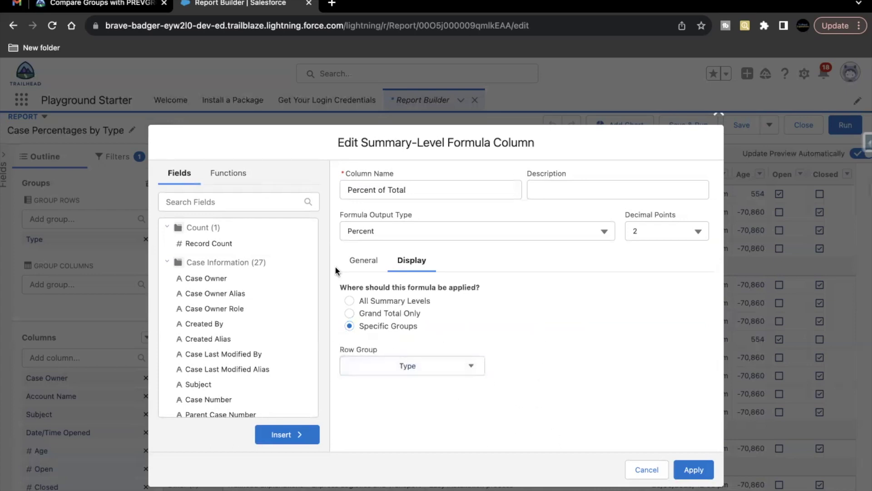
left_click(359, 264)
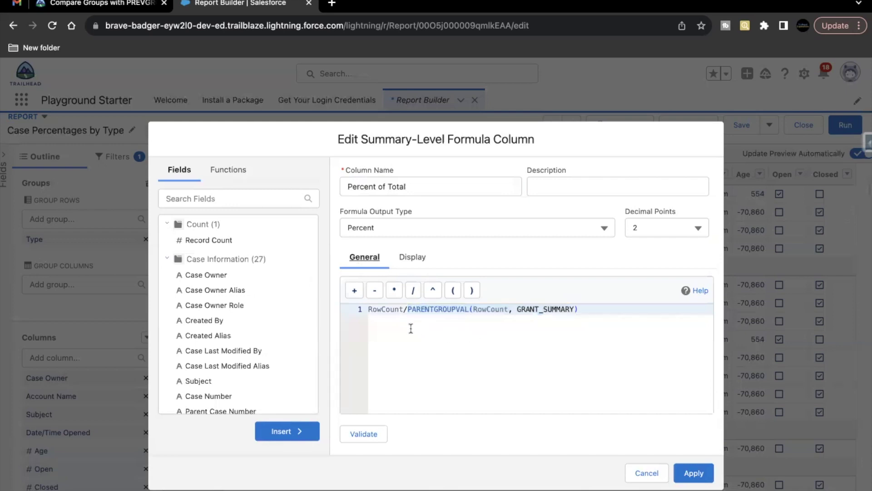
- Review the formula and try applying it, which flags the misspelled GRANT_SUMMARY field
left_click_drag(400, 310, 368, 310)
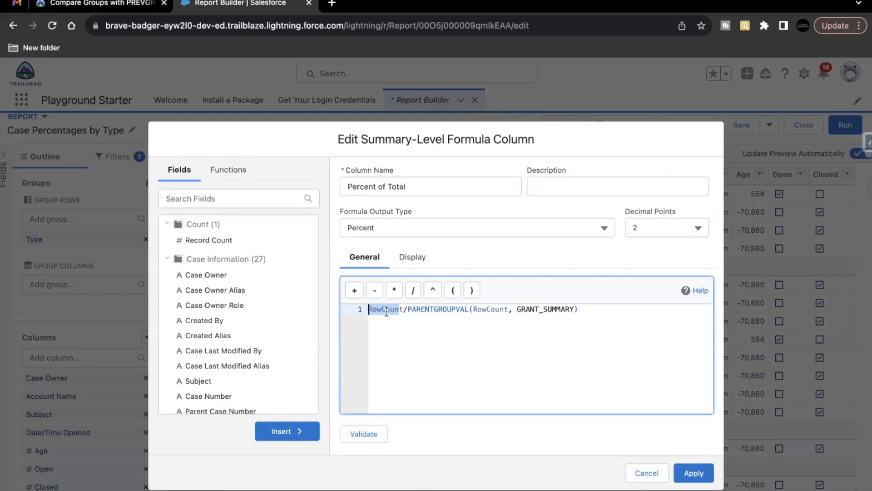
double_click(421, 310)
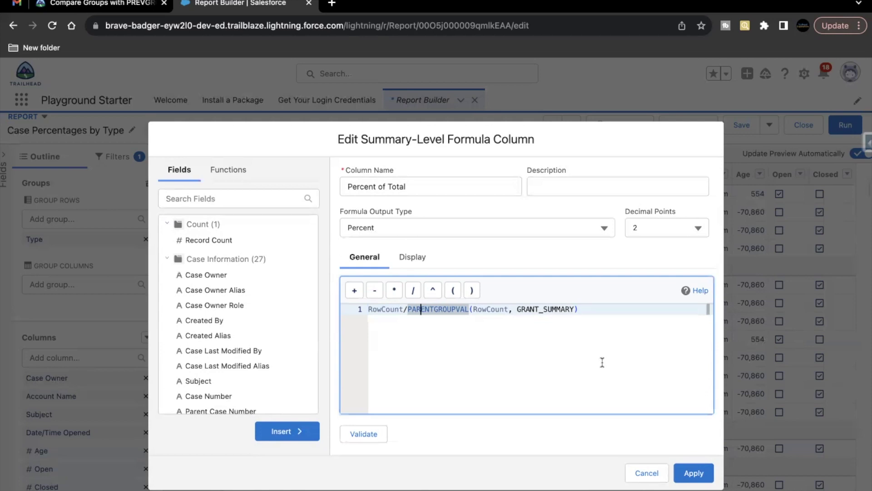
left_click(701, 477)
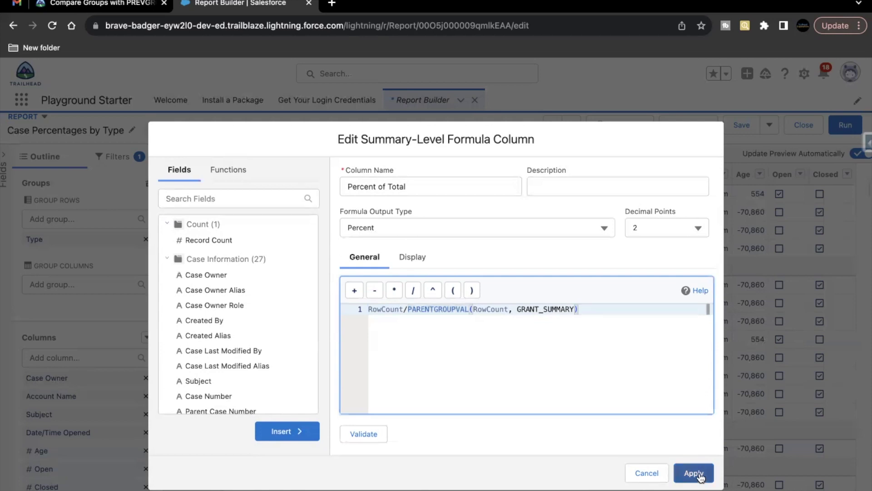
left_click(700, 478)
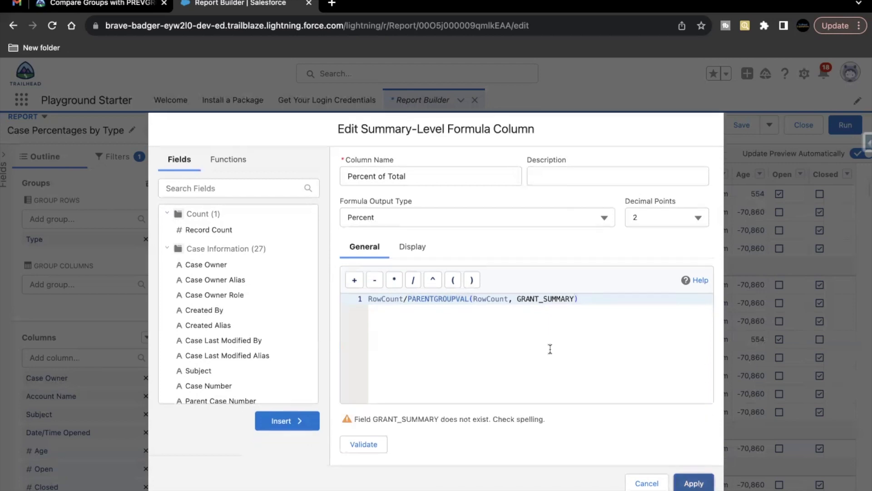
- Correct GRANT_SUMMARY to GRAND_SUMMARY, validate, and add the Percent of Total column
left_click(502, 346)
left_click(539, 298)
key("BackSpace")
type("D")
left_click(364, 444)
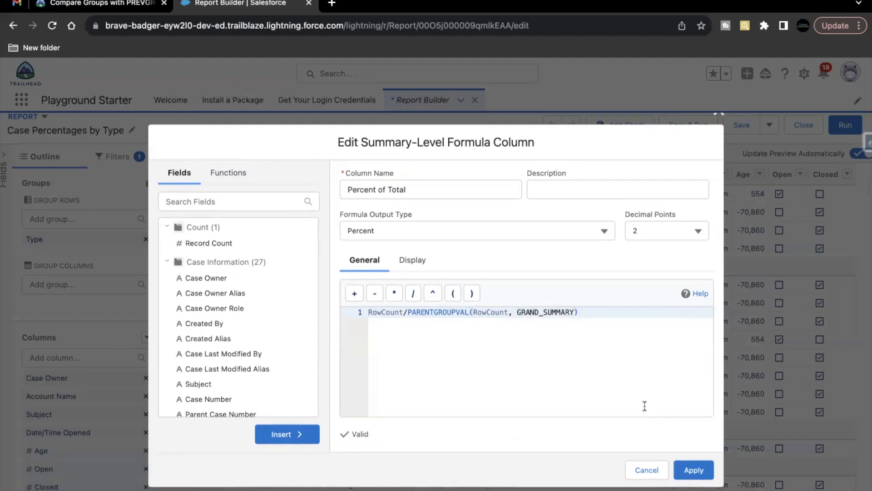
left_click(694, 470)
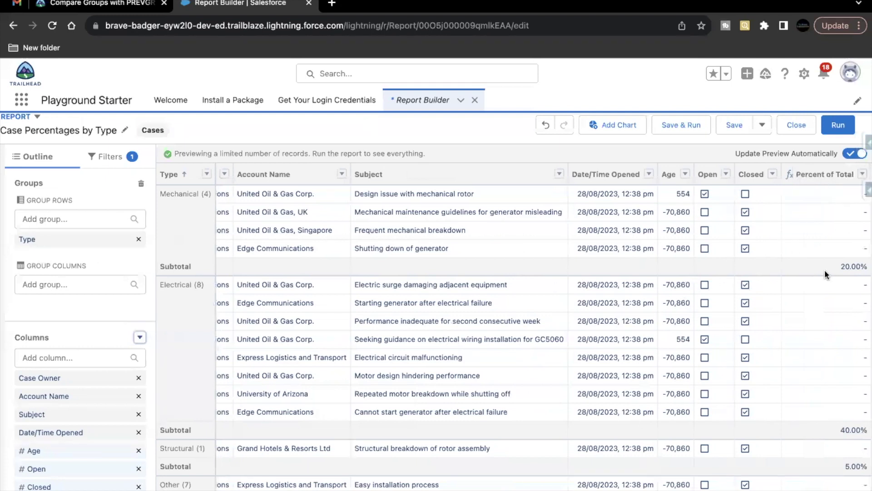
left_click(839, 271)
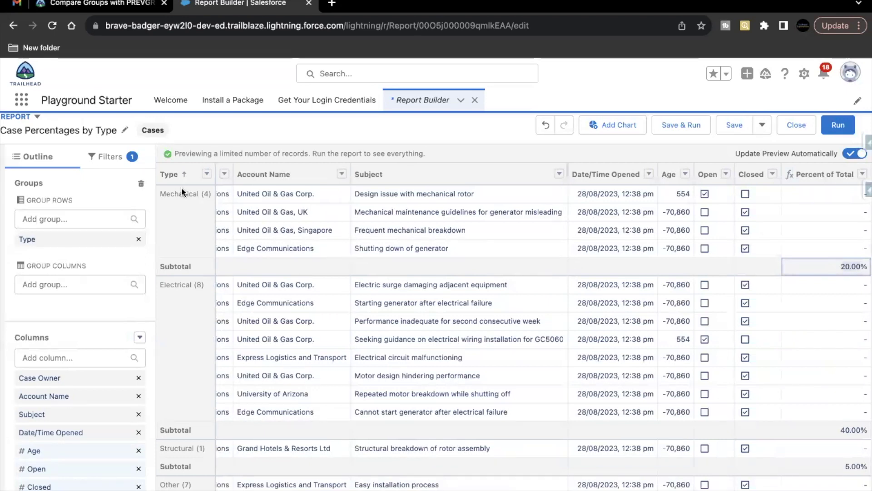
left_click(210, 194)
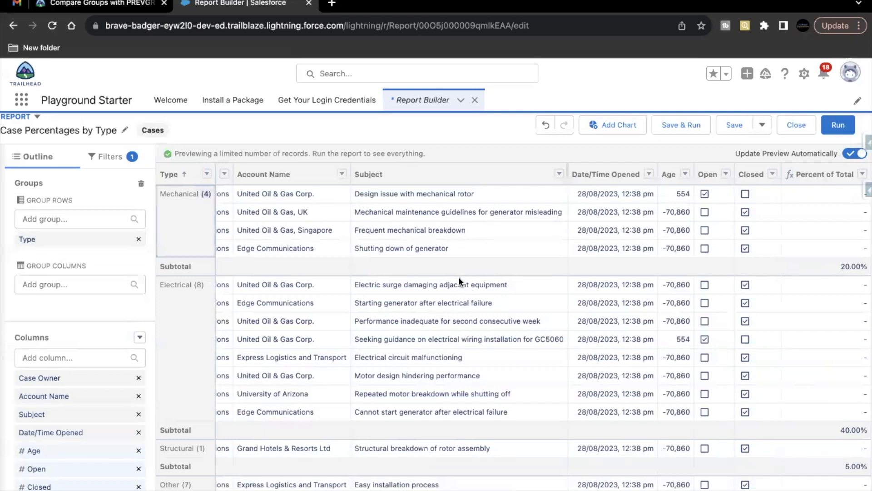
left_click(838, 266)
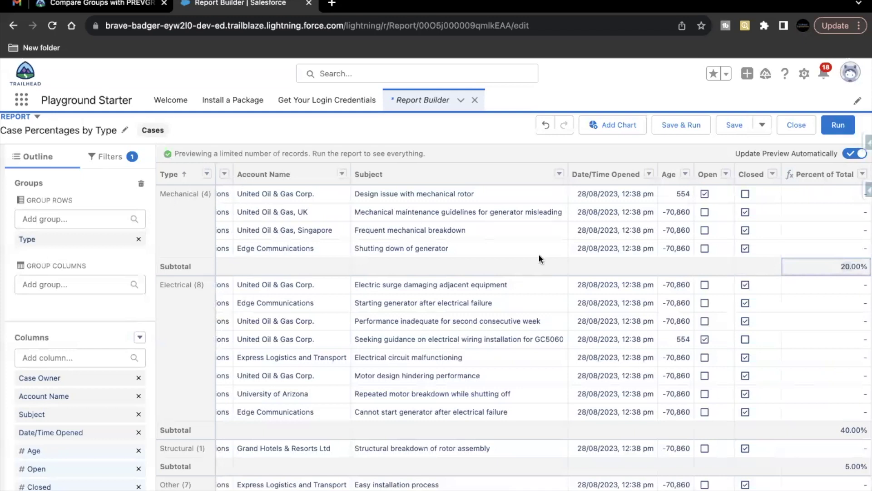
scroll(544, 329, "down", 5)
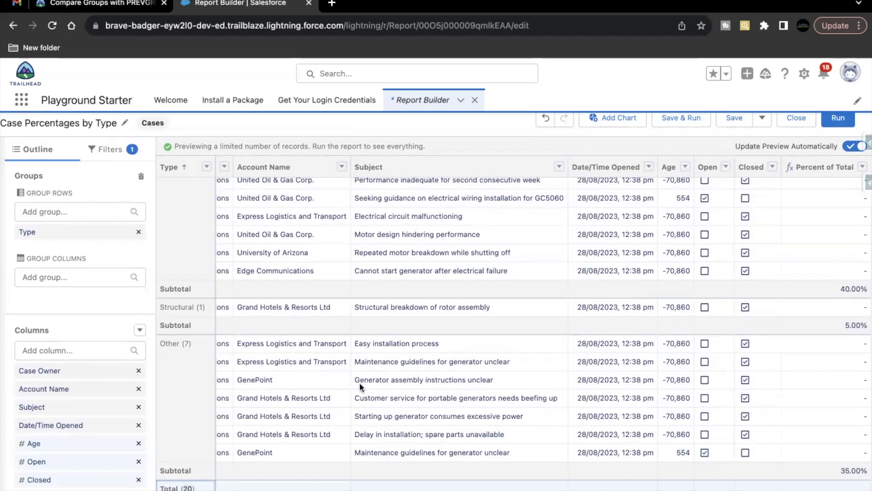
scroll(359, 383, "up", 1)
scroll(654, 260, "right", 1)
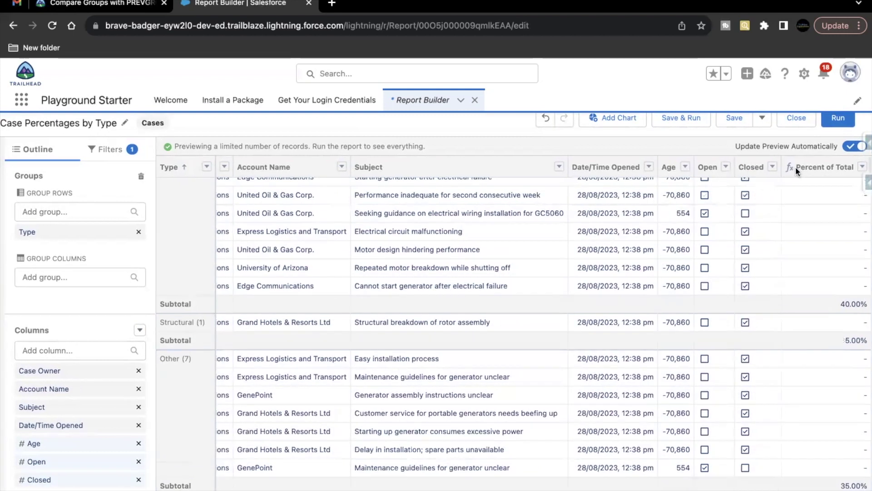
scroll(799, 227, "up", 3)
scroll(810, 397, "down", 1)
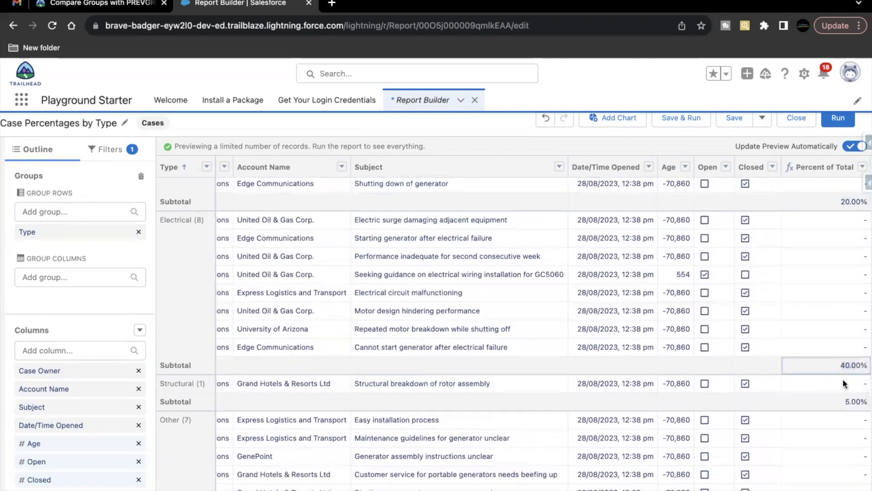
scroll(836, 409, "down", 2)
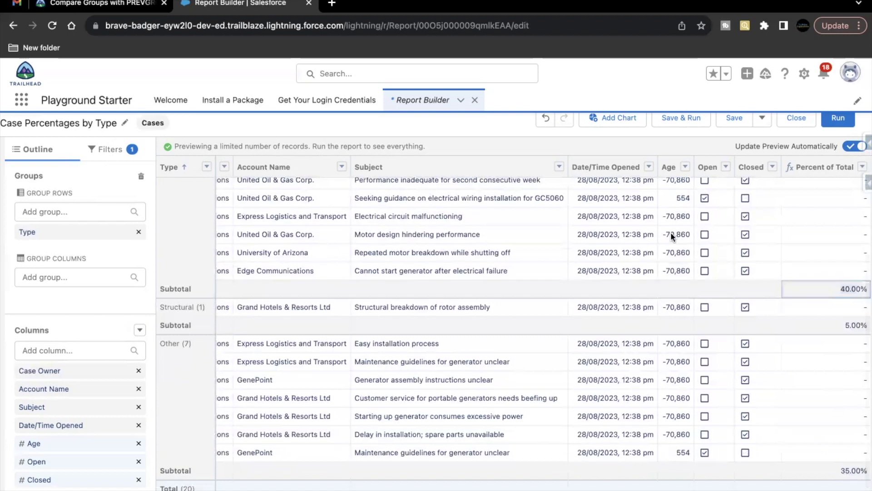
scroll(797, 182, "up", 3)
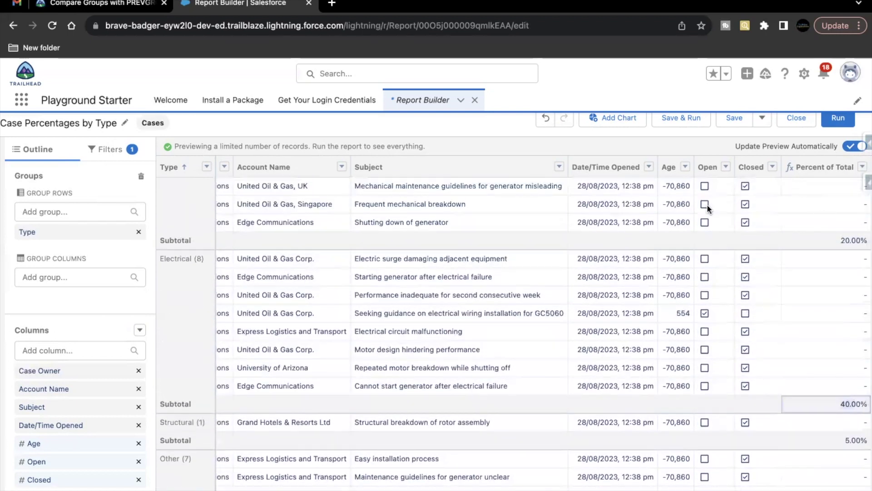
scroll(722, 218, "up", 1)
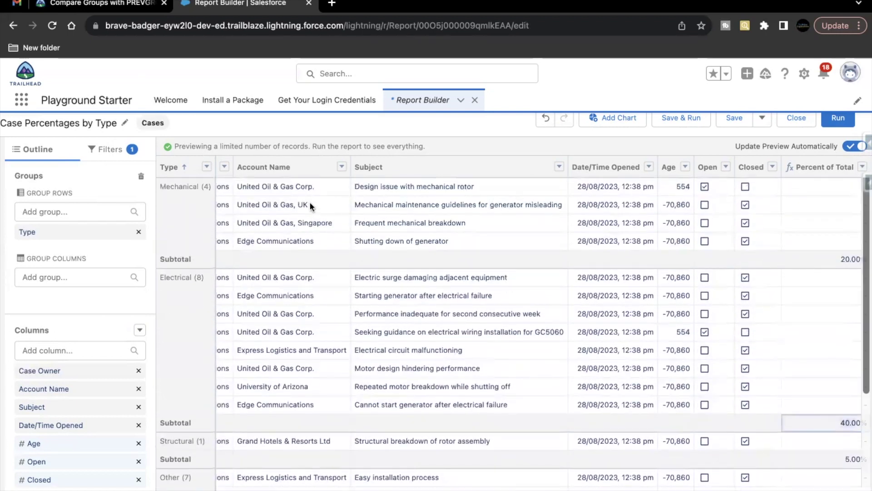
scroll(359, 297, "down", 1)
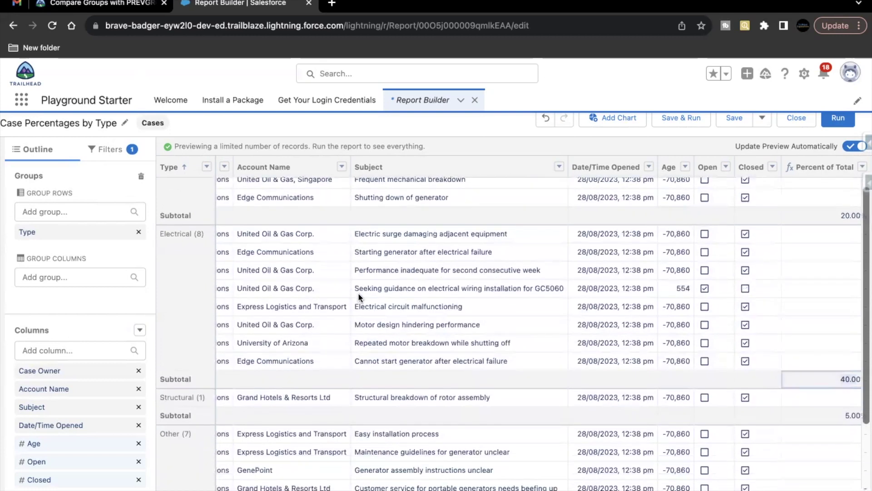
scroll(359, 298, "up", 1)
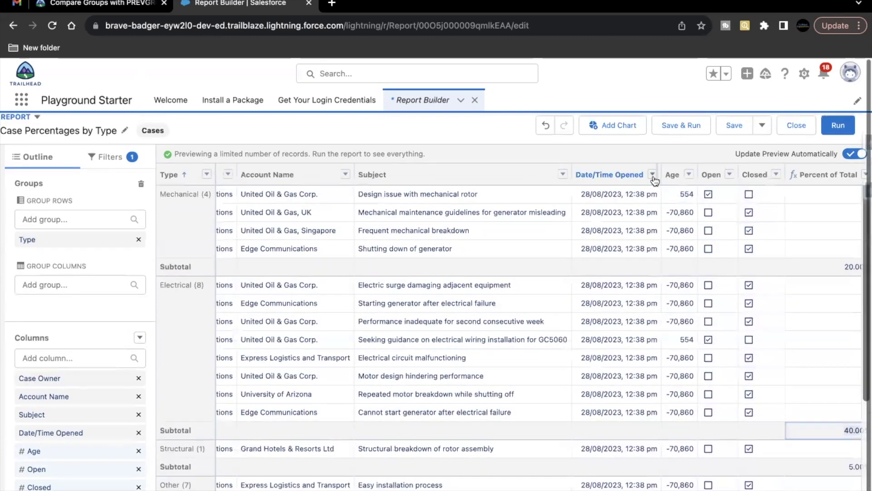
- Save and run Case Percentages by Type, showing 26 records with Mechanical at 15.38%
left_click(696, 130)
key("ctrl+shift+Tab")
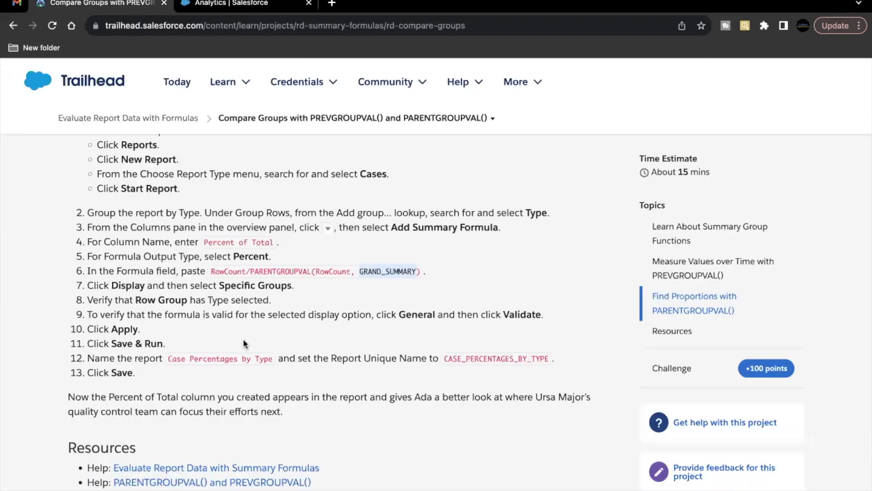
left_click(251, 5)
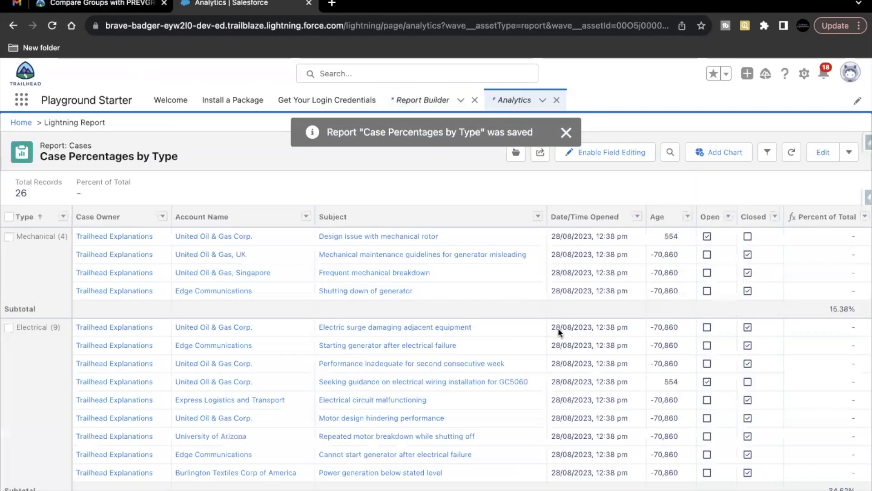
- Verify the challenge step on the Trailhead project page to earn 100 points
left_click(862, 216)
left_click(98, 5)
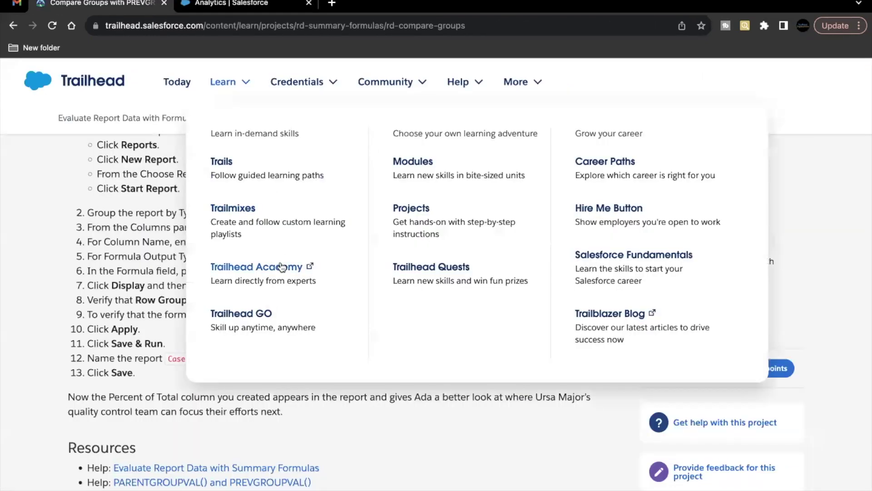
scroll(253, 341, "down", 10)
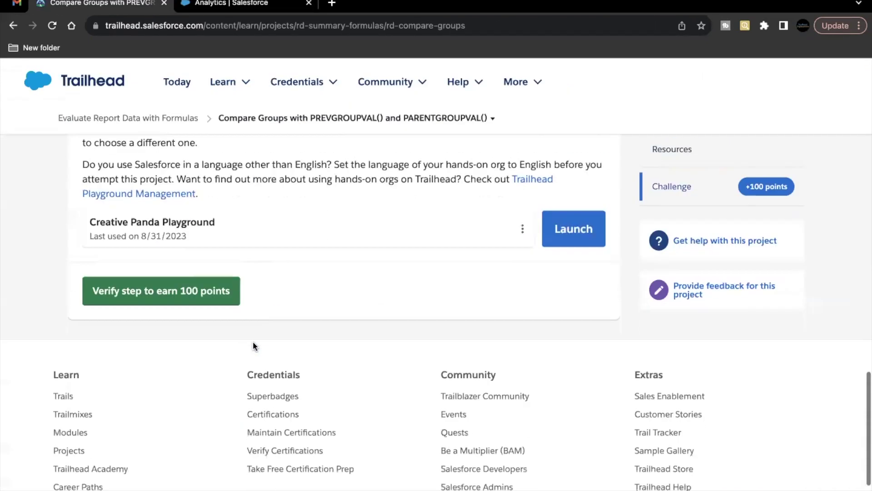
scroll(252, 347, "up", 5)
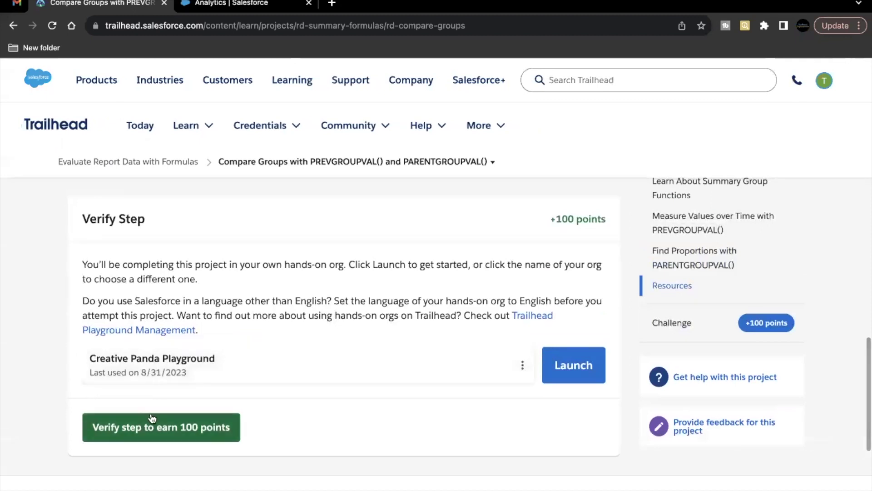
left_click(153, 420)
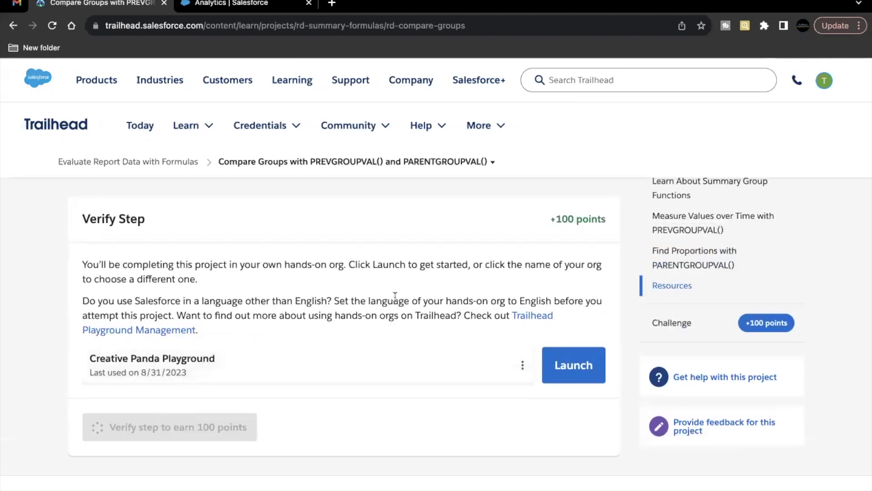